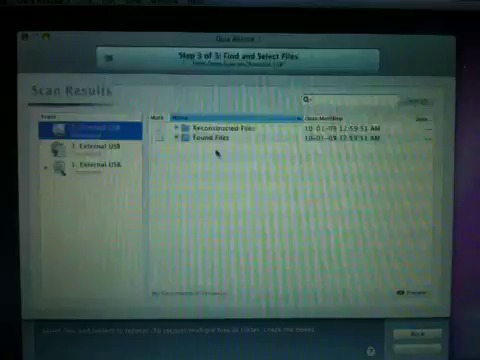
- Expand Reconstructed Files, Audio and MP3 to list the recovered MP3s, then collapse MP3
left_click(181, 125)
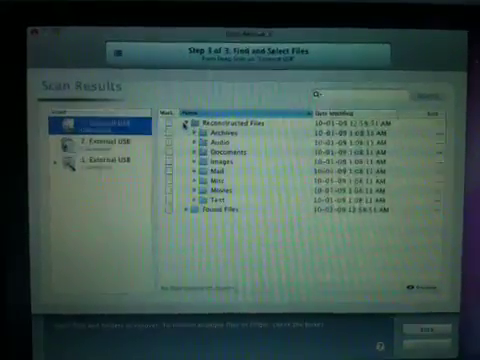
left_click(197, 143)
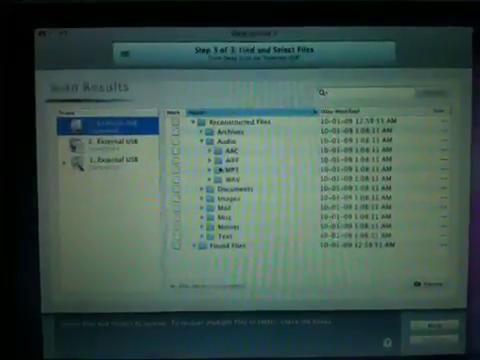
left_click(207, 168)
scroll(284, 187, "down", 5)
scroll(284, 187, "down", 5)
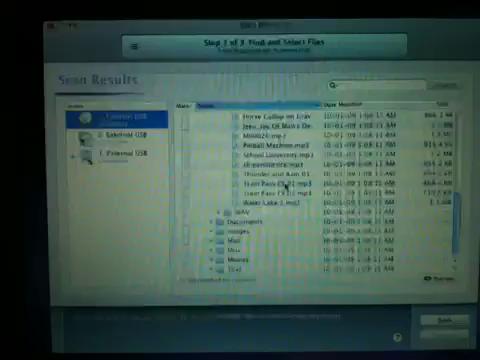
scroll(284, 181, "up", 5)
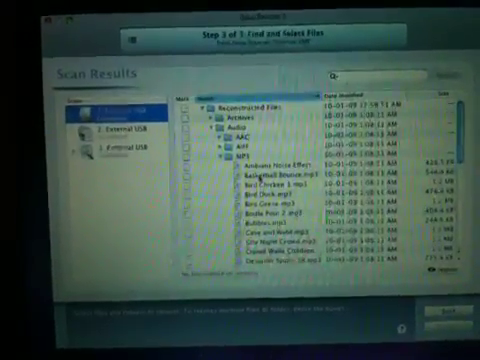
left_click(220, 157)
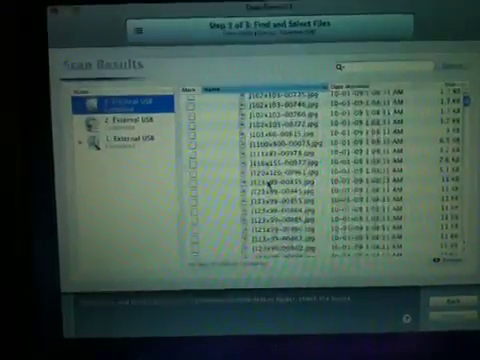
double_click(268, 184)
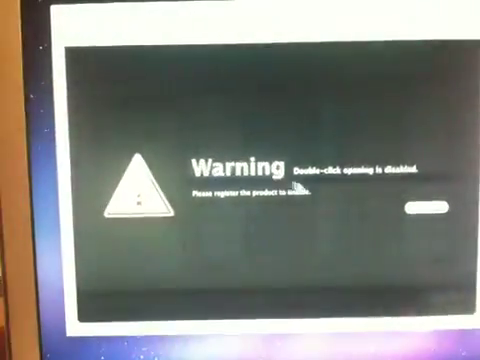
left_click(420, 208)
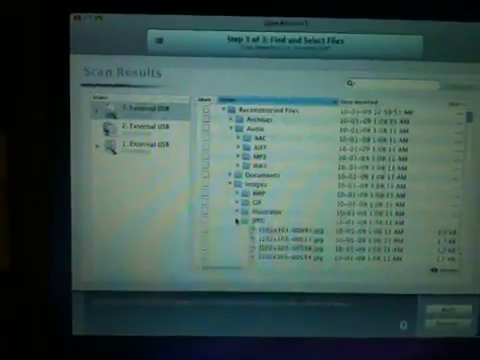
- Collapse the recovered JPEG files folder
left_click(211, 217)
scroll(257, 212, "down", 5)
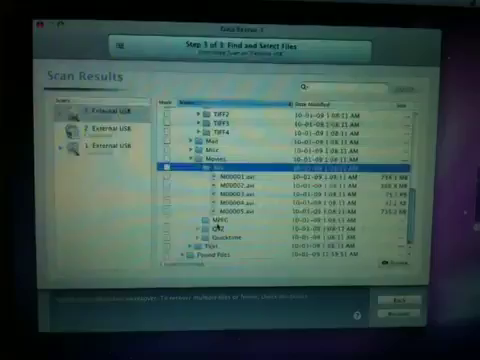
scroll(228, 218, "up", 5)
scroll(238, 210, "up", 5)
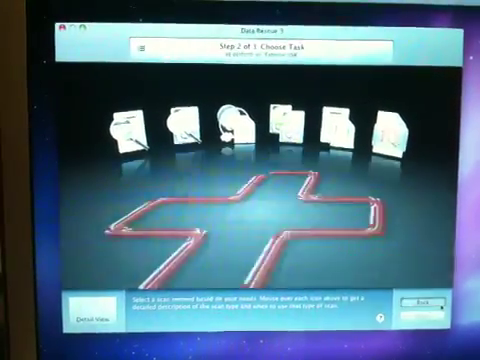
- Pick a scan task to reach the drive selection screen
left_click(418, 314)
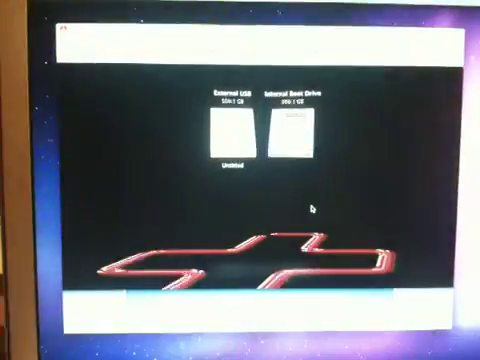